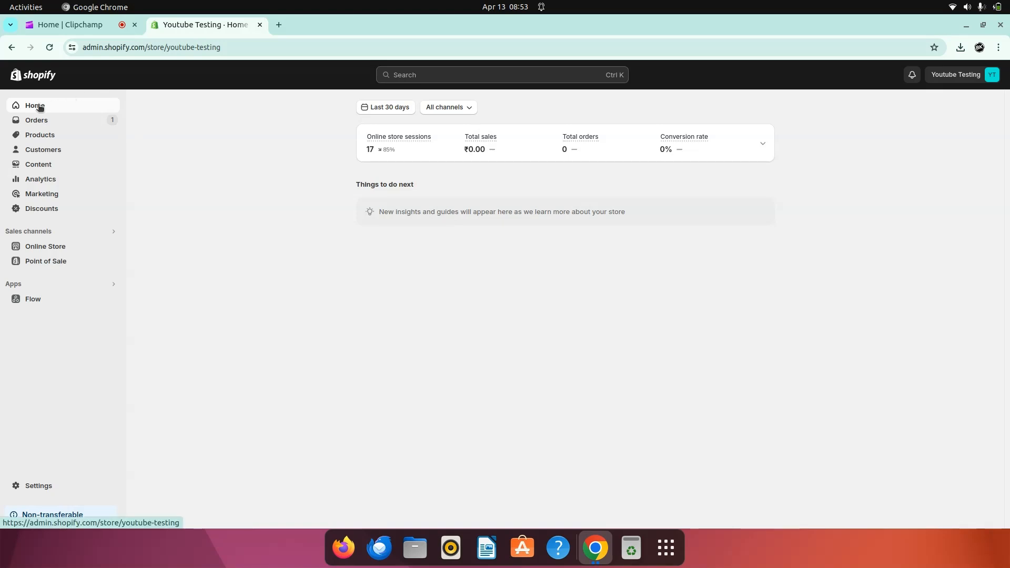
Step: Open order #1001 from the Orders list and review its paid, unfulfilled ₹984.94 details
left_click(31, 122)
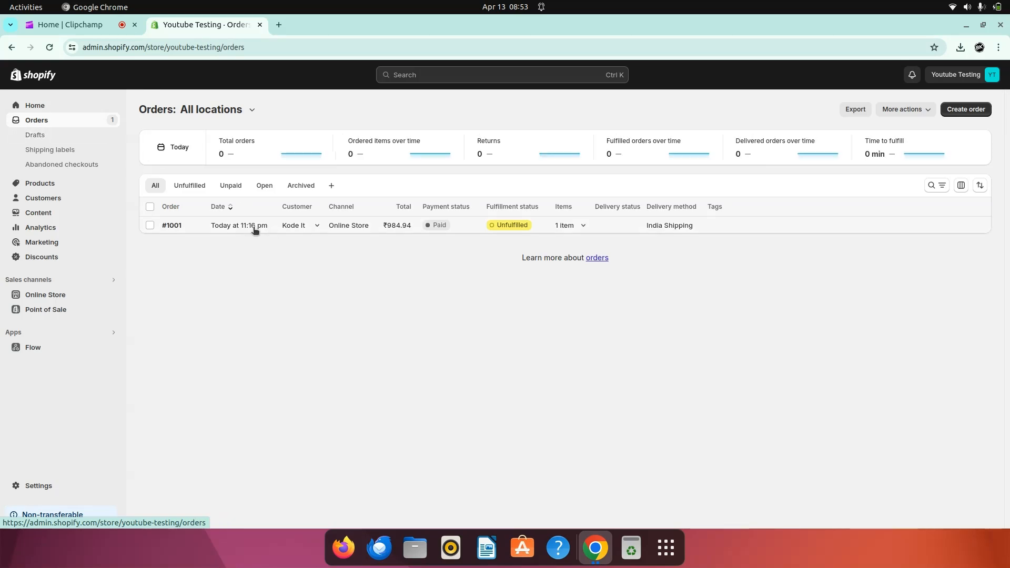
left_click(184, 225)
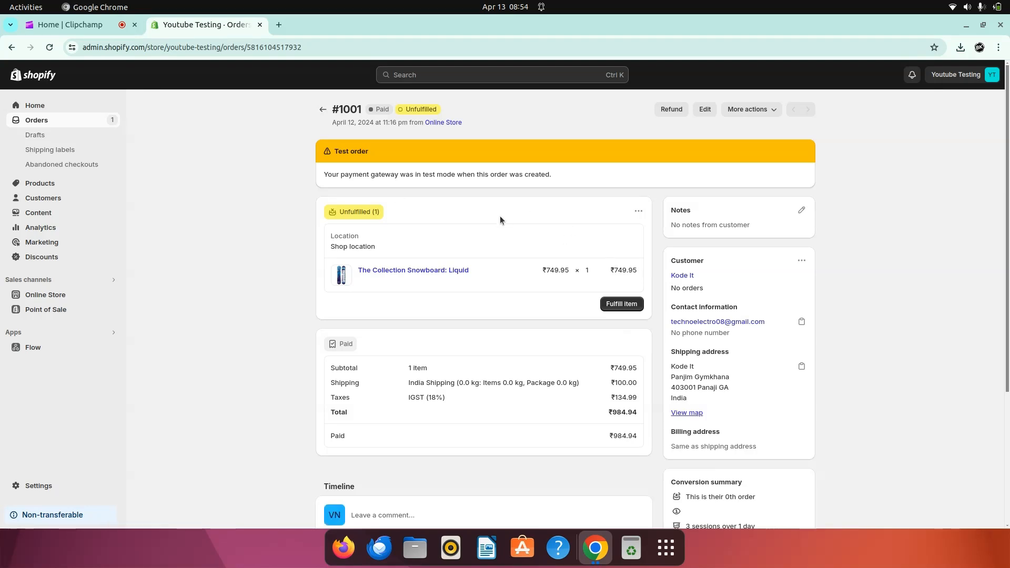
scroll(501, 219, "down", 3)
scroll(501, 220, "up", 3)
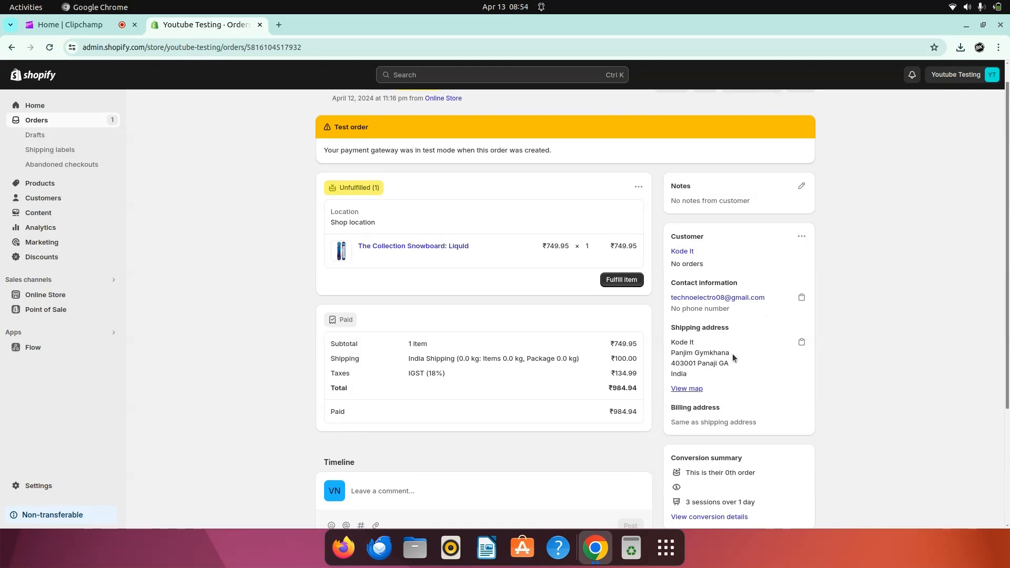
scroll(733, 354, "down", 1)
scroll(737, 365, "down", 2)
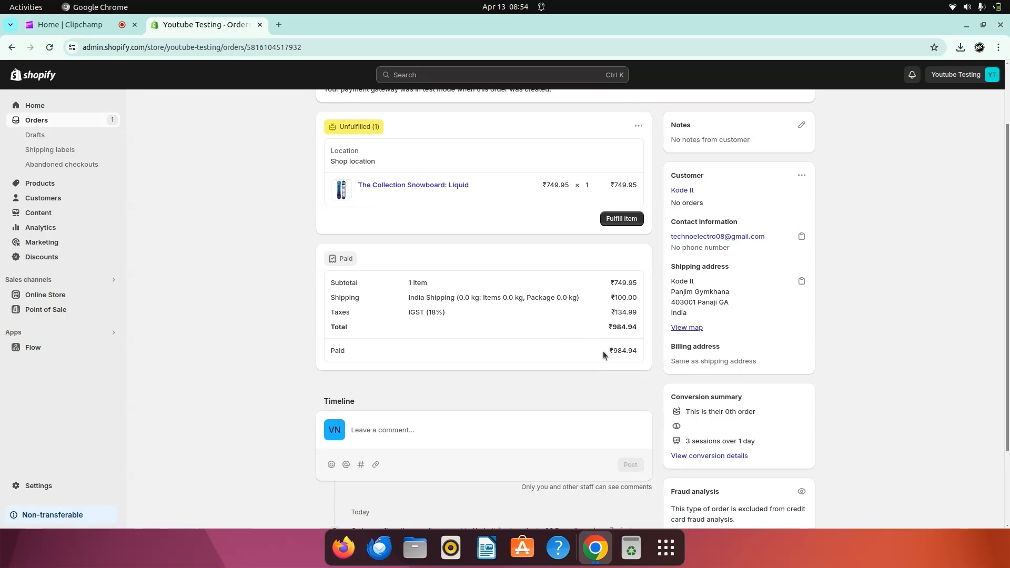
Step: Confirm Bogus Gateway under Settings > Payments, then open the online storefront in a new tab
left_click(59, 185)
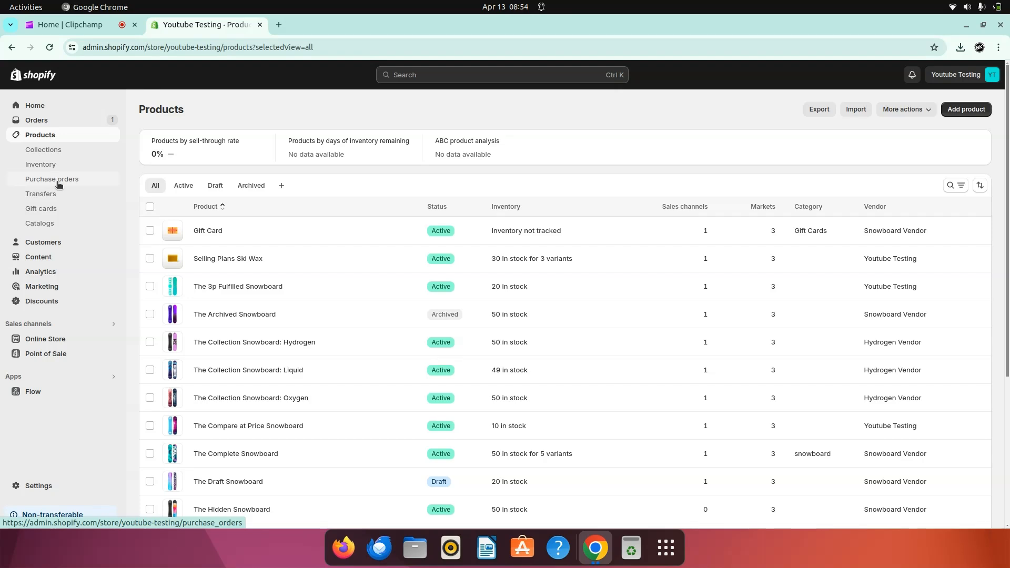
left_click(35, 487)
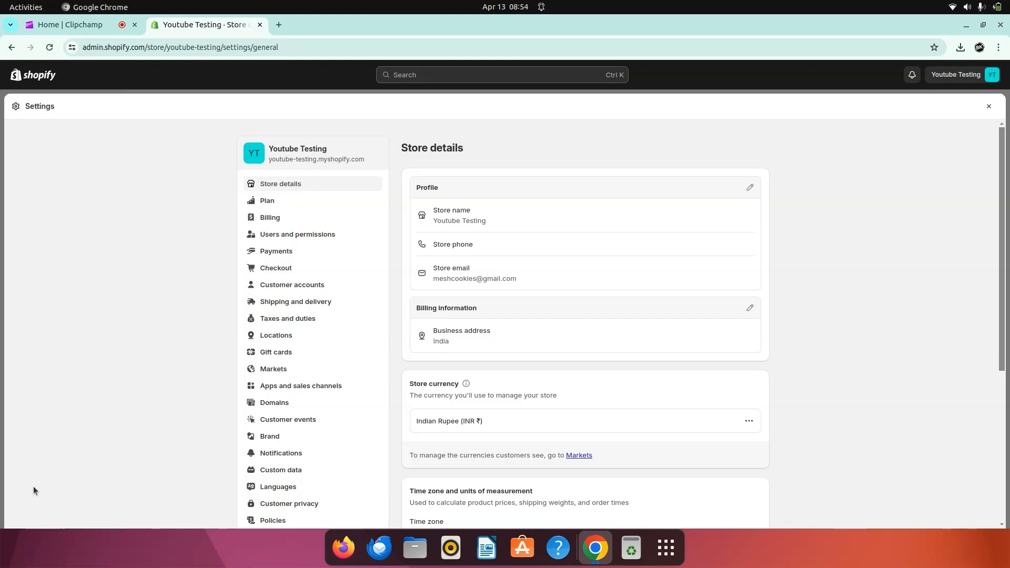
left_click(989, 106)
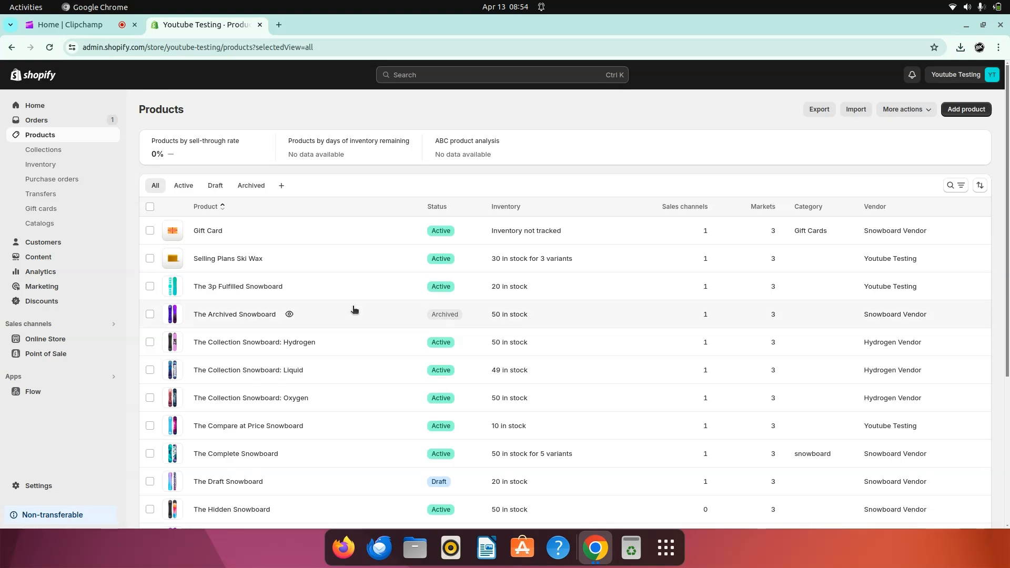
left_click(38, 484)
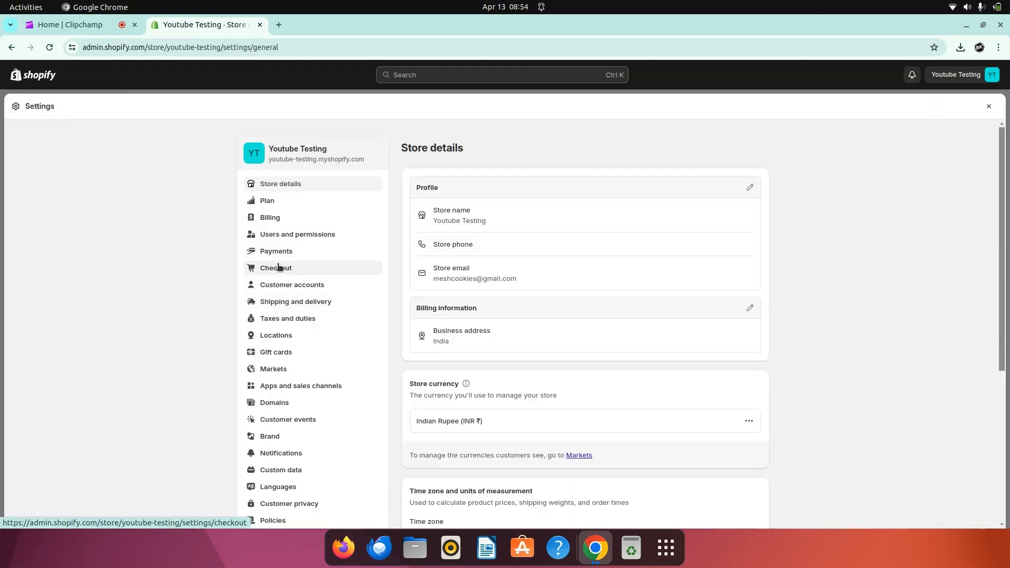
left_click(303, 256)
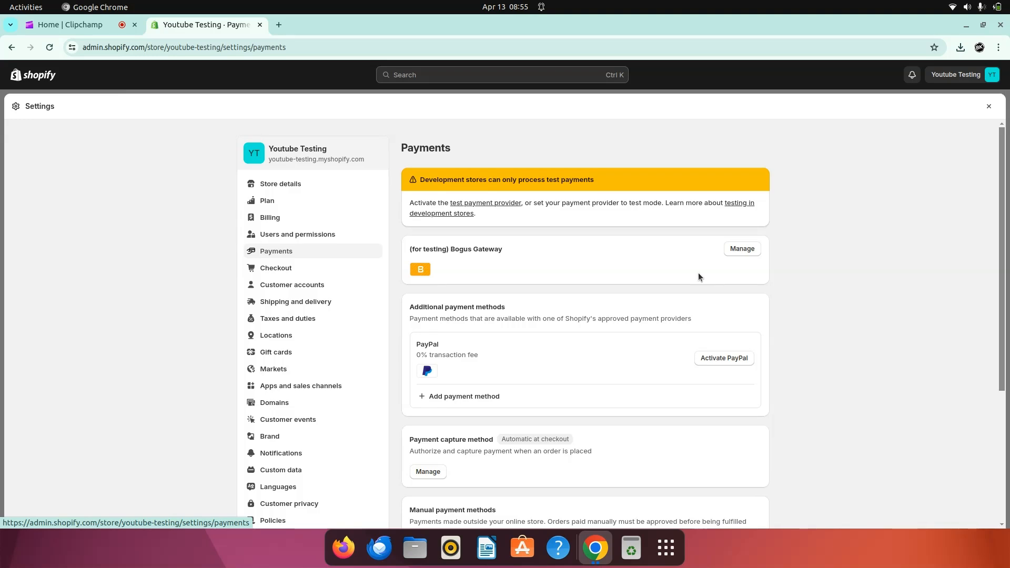
left_click(988, 107)
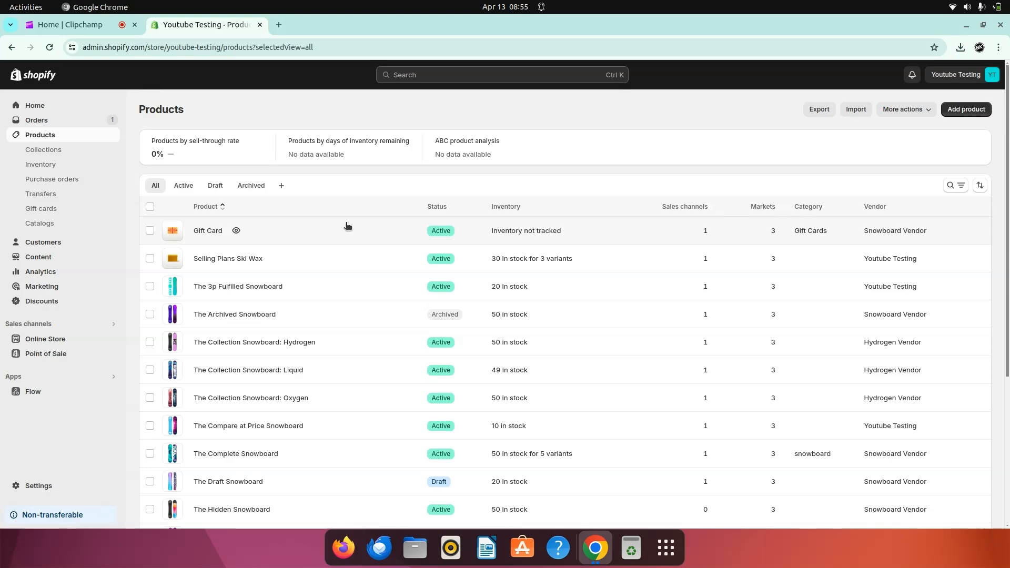
left_click(110, 340)
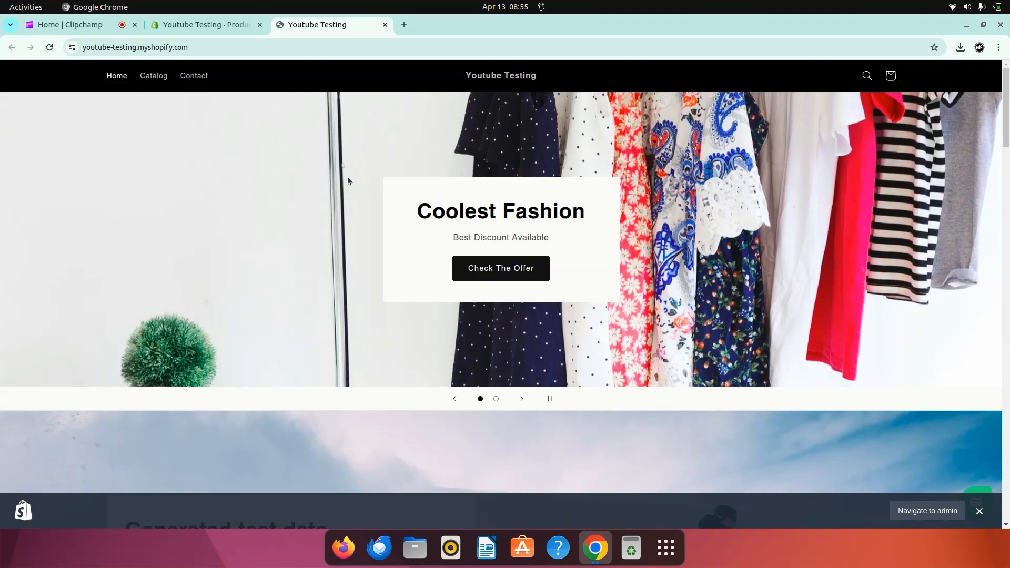
Step: Pick The Multi-managed Snowboard from Featured products and choose Buy it now
scroll(347, 173, "down", 5)
scroll(388, 299, "down", 4)
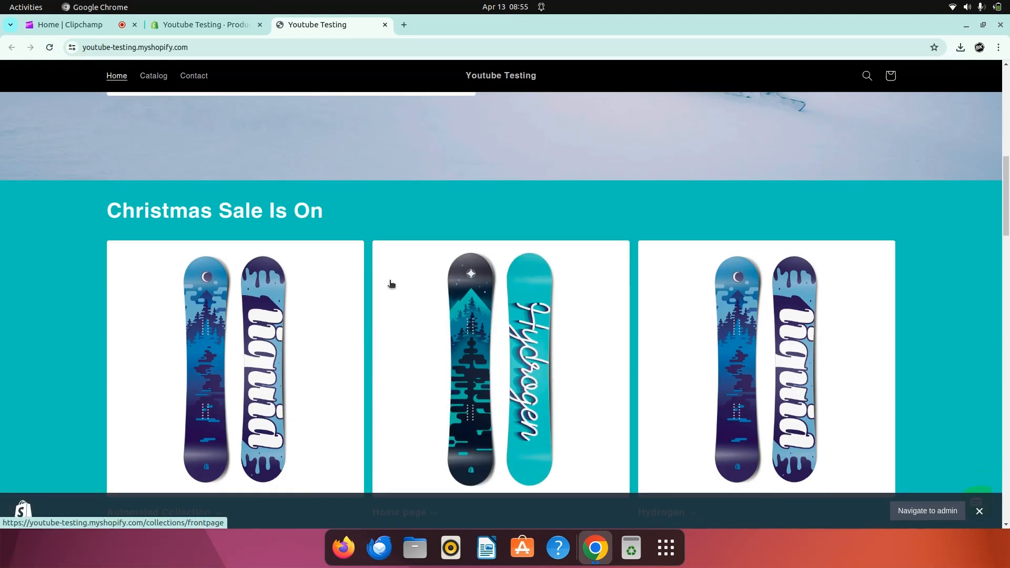
scroll(392, 273, "down", 5)
scroll(319, 339, "down", 5)
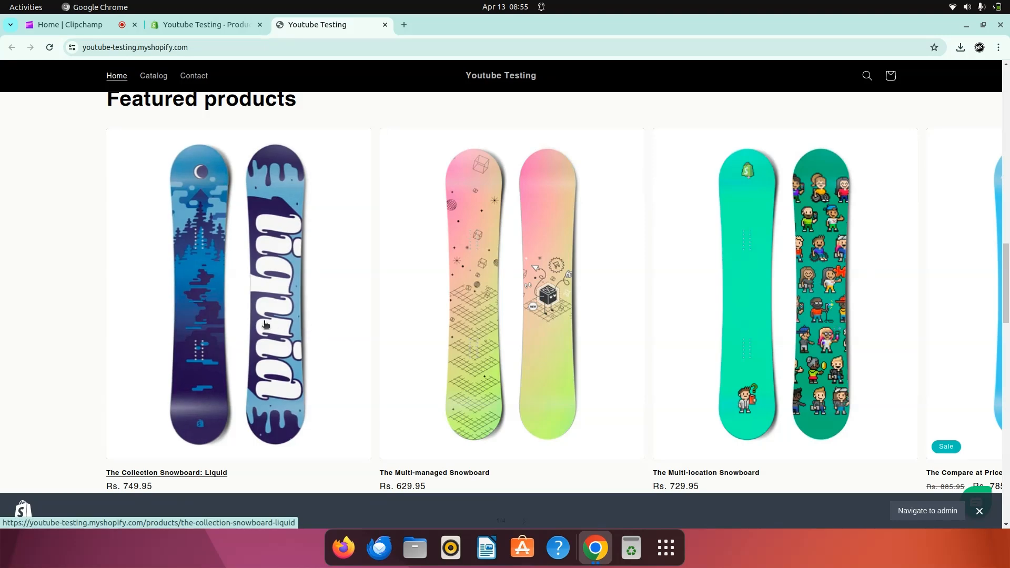
scroll(467, 305, "down", 4)
scroll(467, 304, "up", 3)
left_click(468, 309)
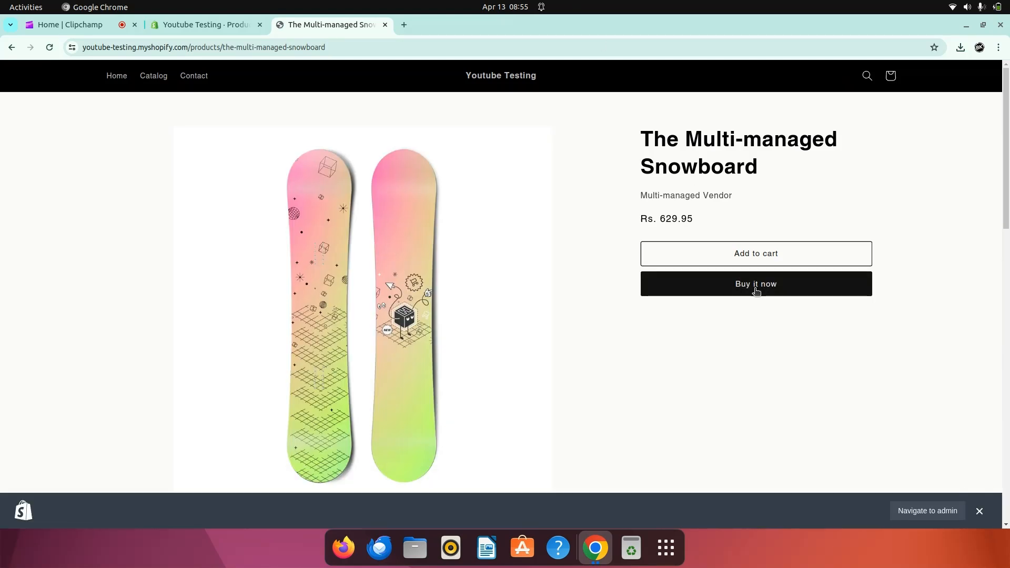
left_click(731, 288)
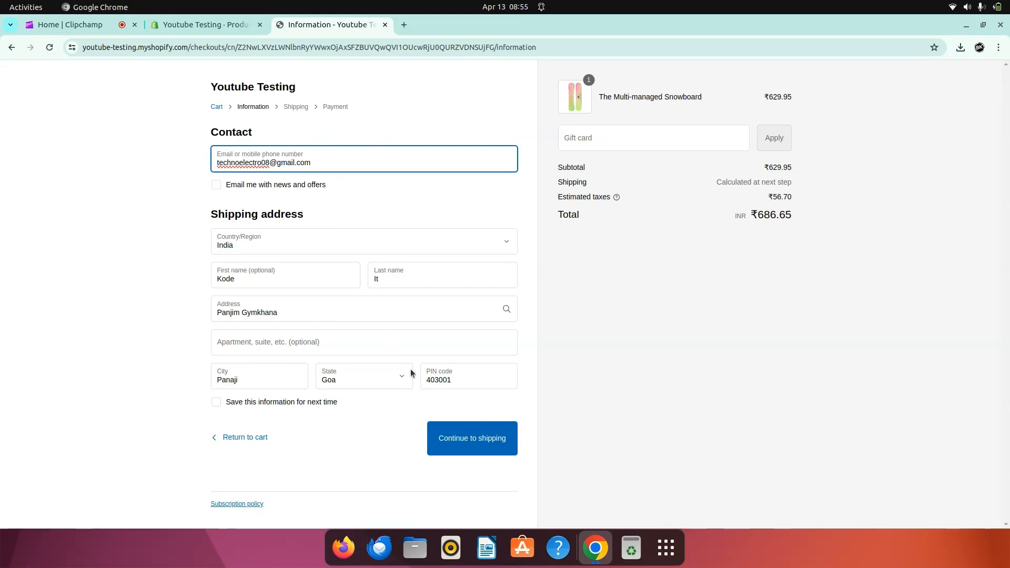
Step: Continue through the shipping method to the checkout payment section
left_click(486, 430)
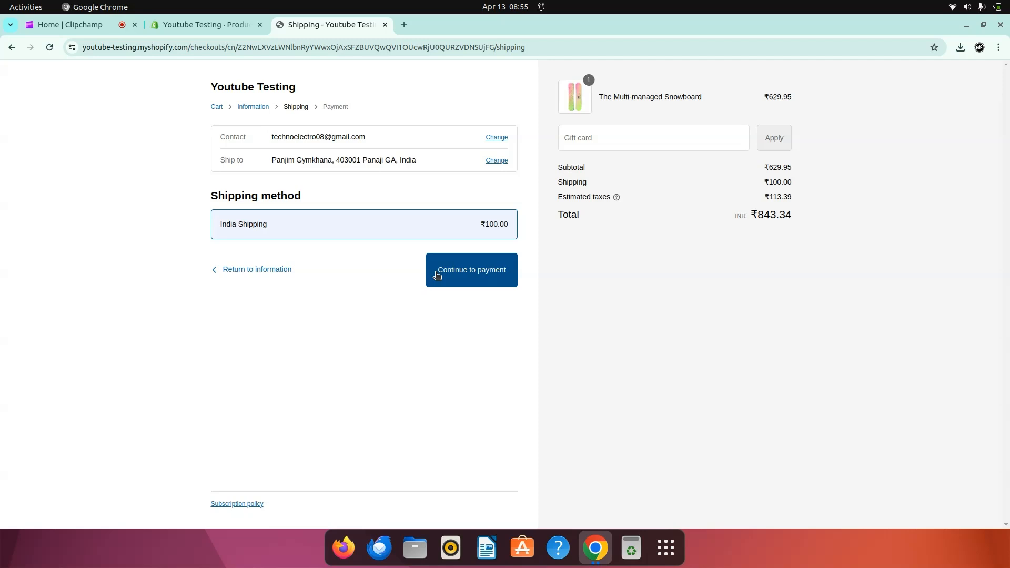
left_click(464, 277)
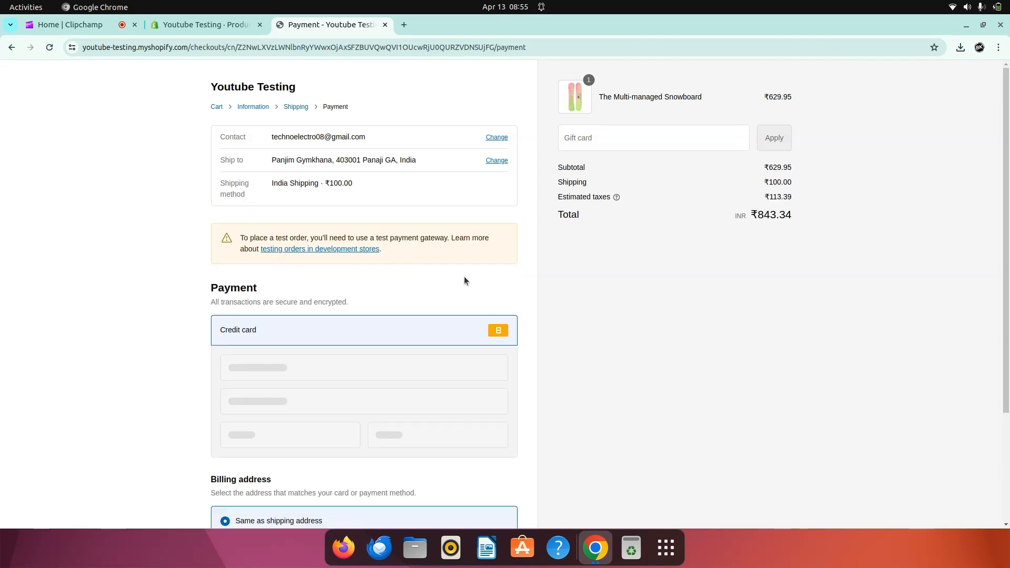
scroll(591, 335, "down", 1)
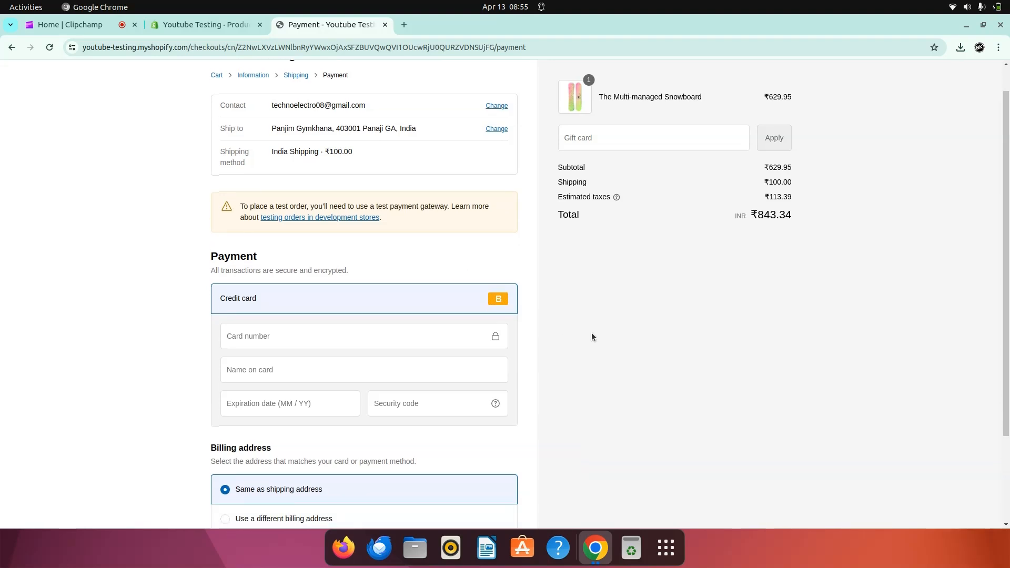
Step: Enter the bogus test card number, name Bogus Card, expiry 11 / 2024 and the security code
left_click(394, 333)
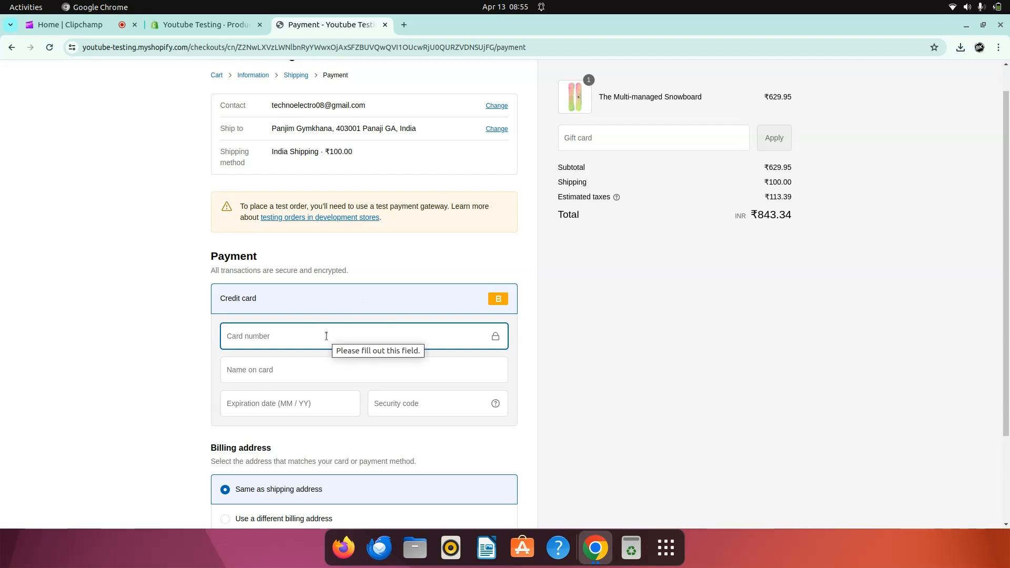
type("1")
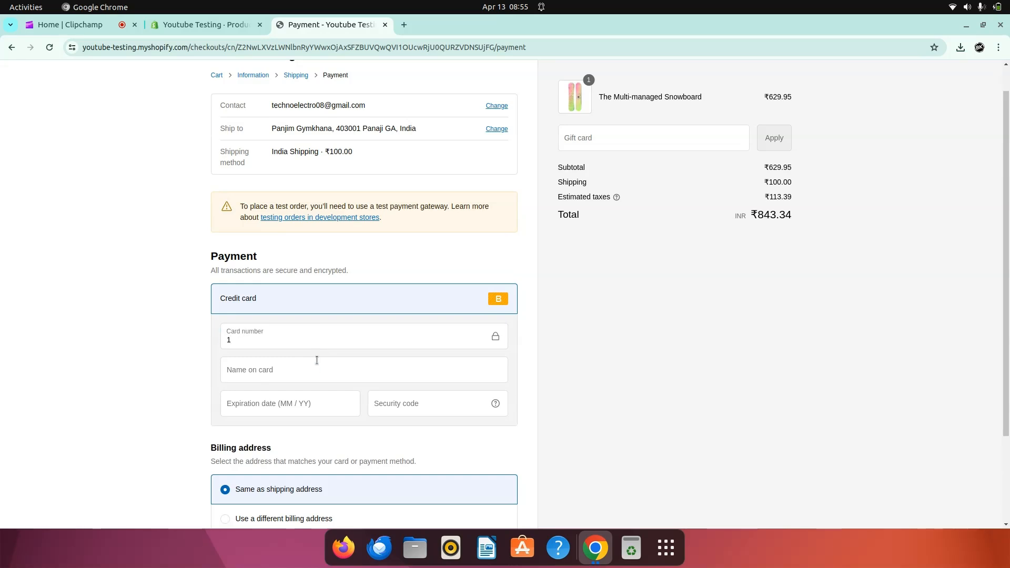
left_click(318, 370)
type("Bogus ")
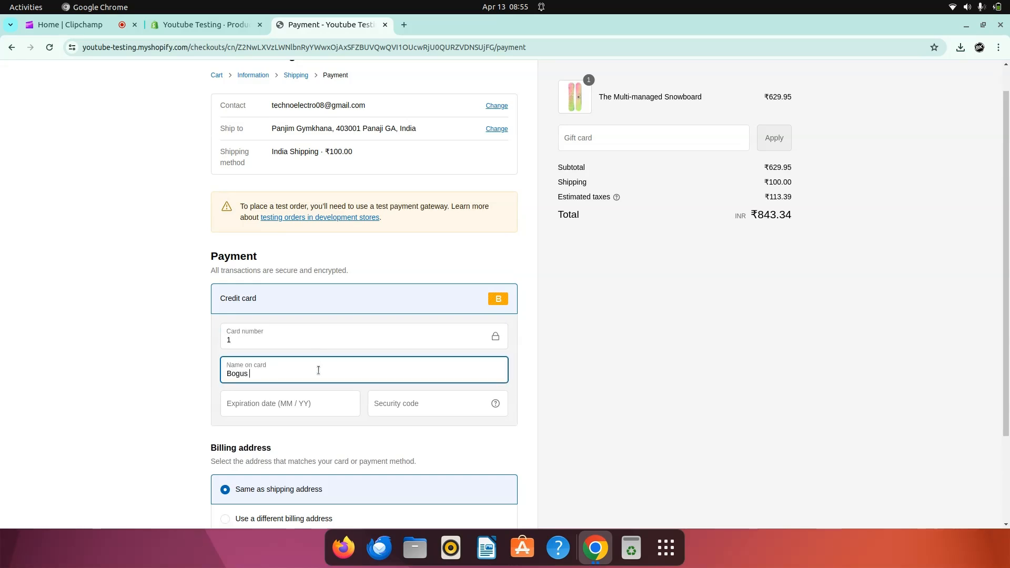
type("Card")
key("Tab")
type("1")
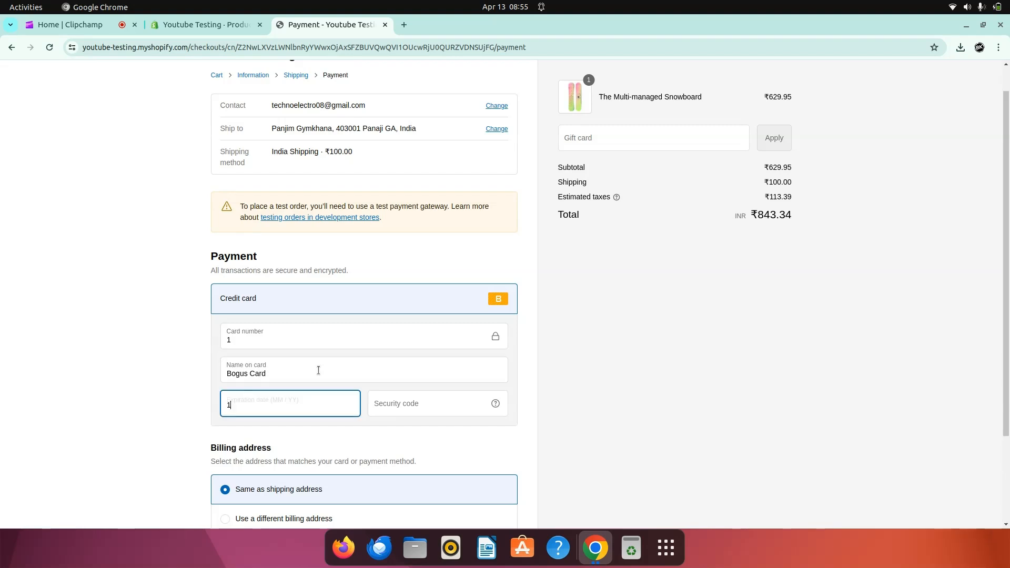
type("1 / 2024")
key("Tab")
type("111")
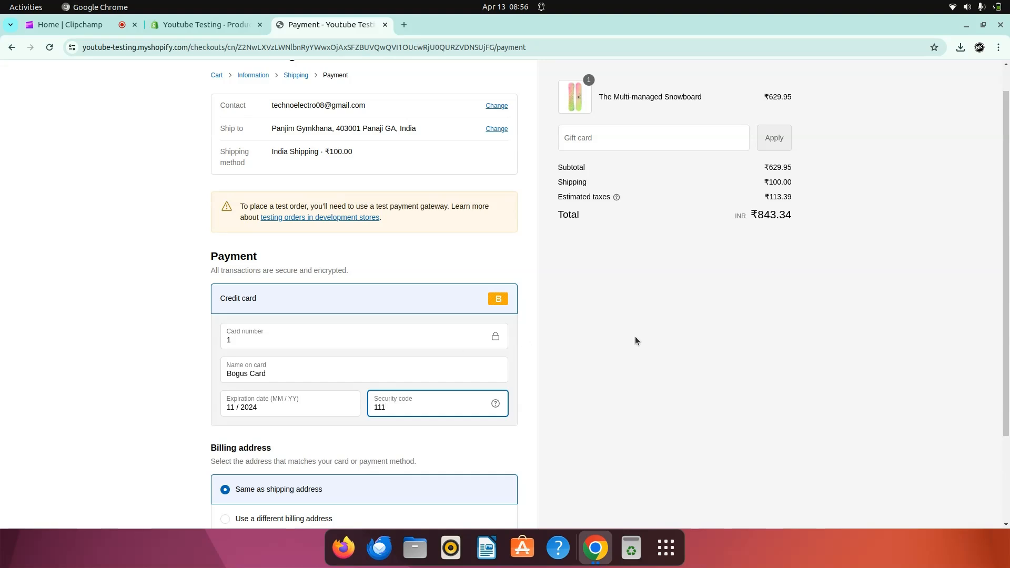
left_click(708, 354)
Step: Place the order, confirmed as #1002, and return to the store admin tab
scroll(708, 355, "down", 3)
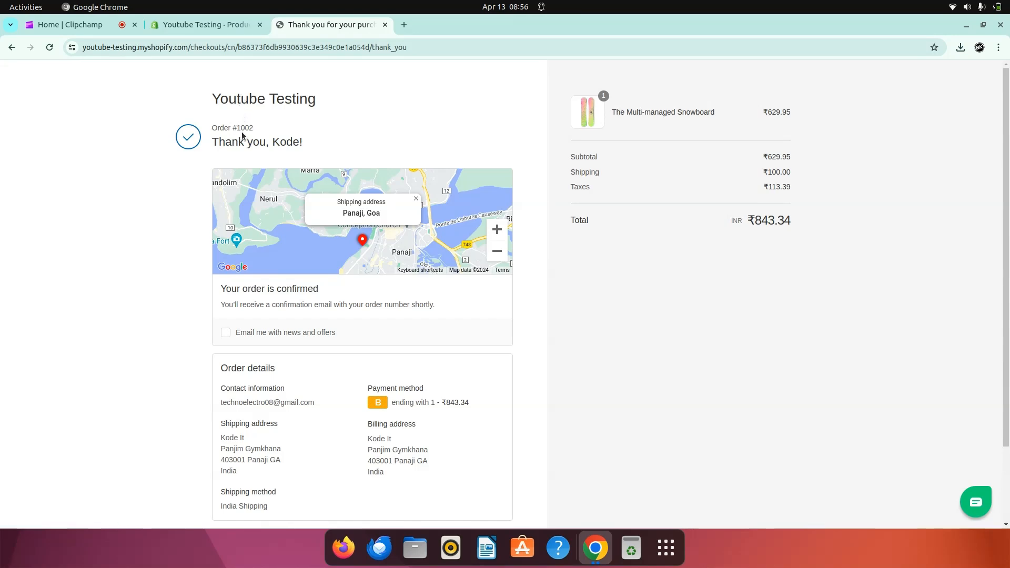
left_click(205, 25)
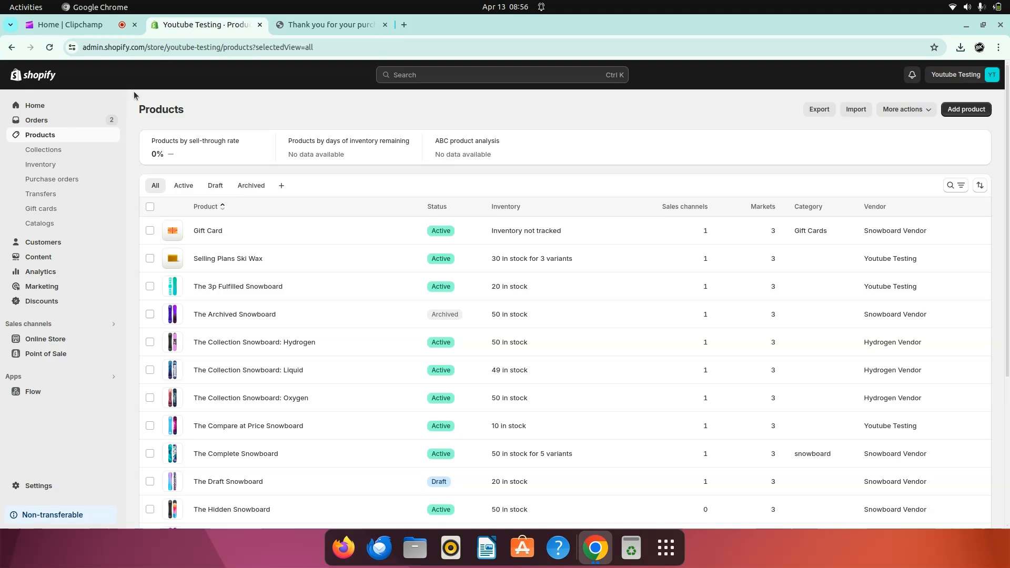
Step: Open order #1002 in the admin and compare its ₹843.34 total with the confirmation page
left_click(58, 125)
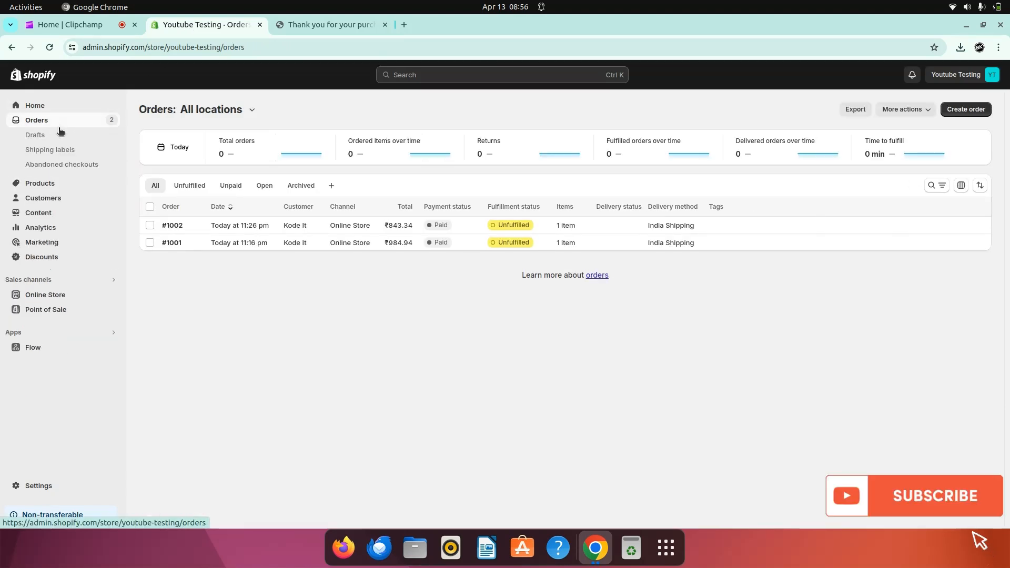
left_click(177, 226)
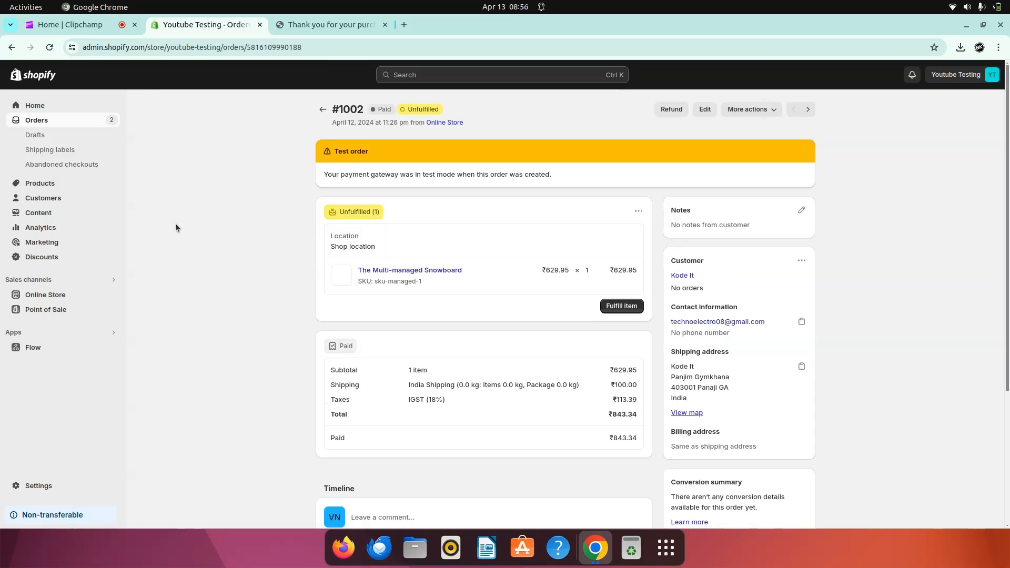
left_click(327, 25)
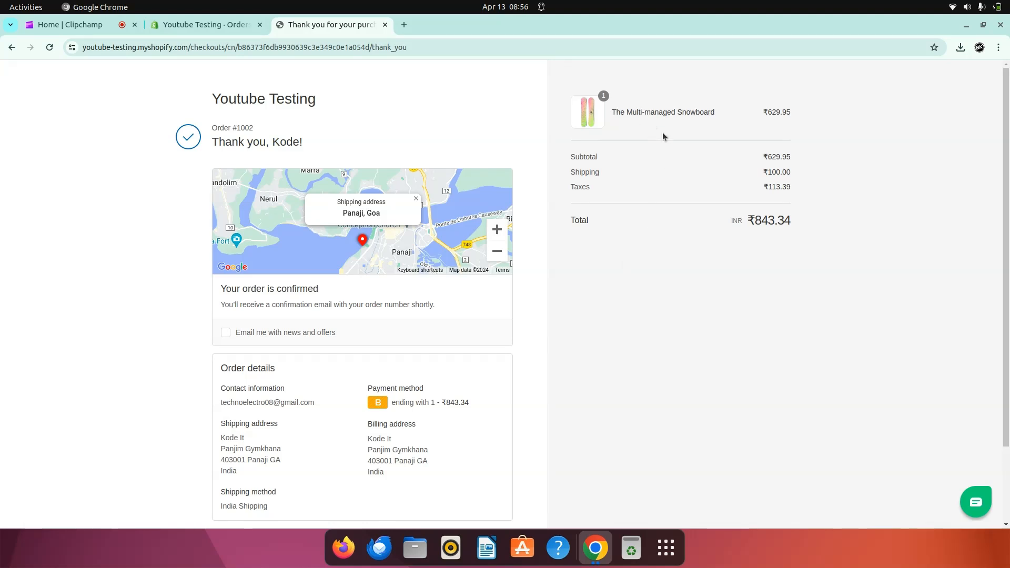
left_click(205, 25)
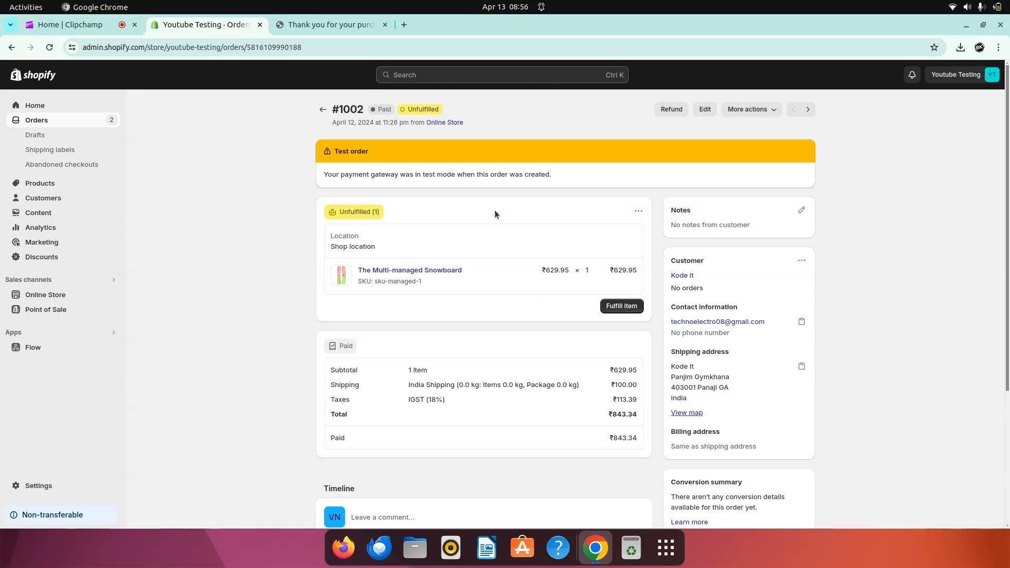
left_click(311, 25)
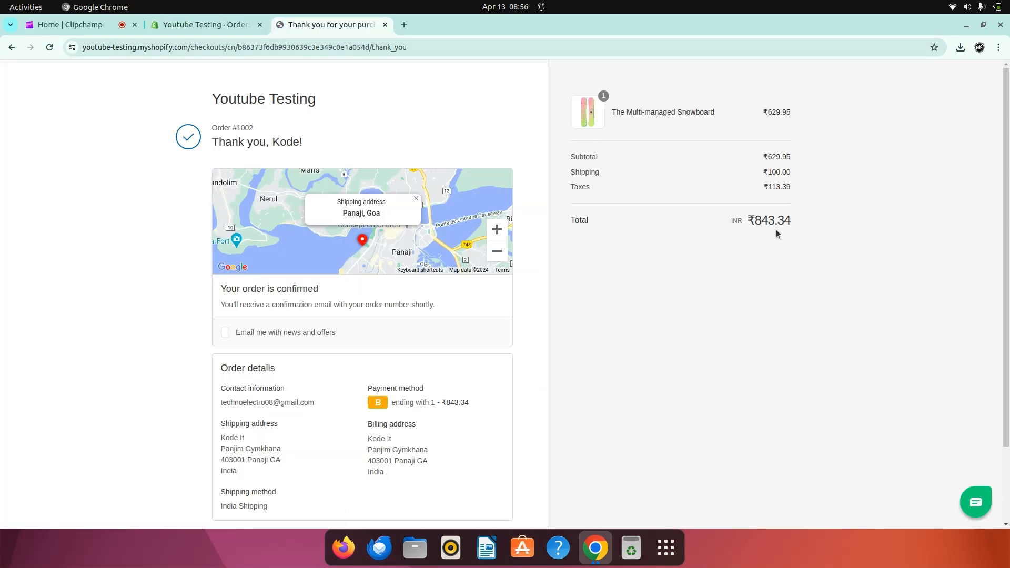
left_click(174, 24)
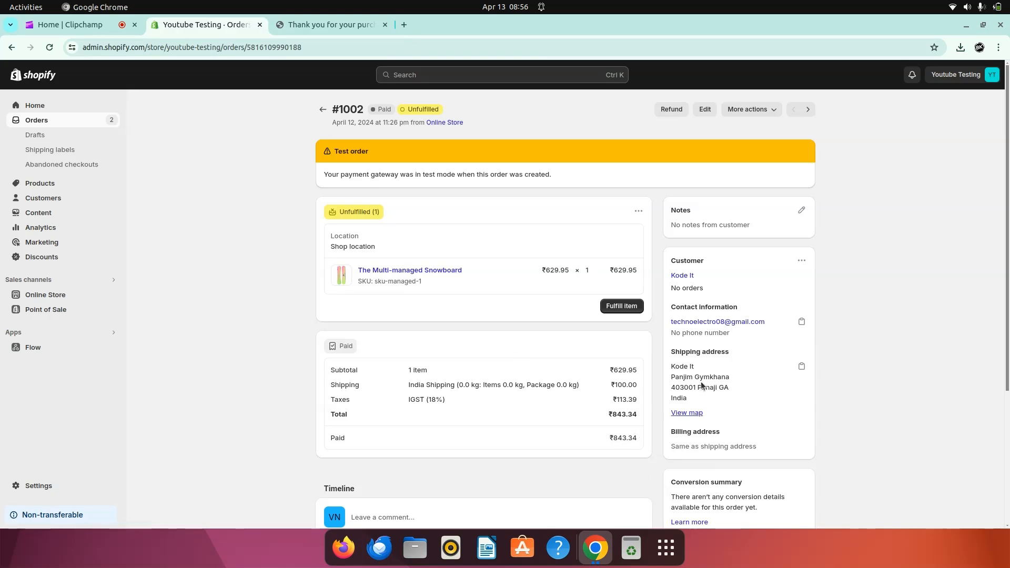
scroll(730, 383, "down", 1)
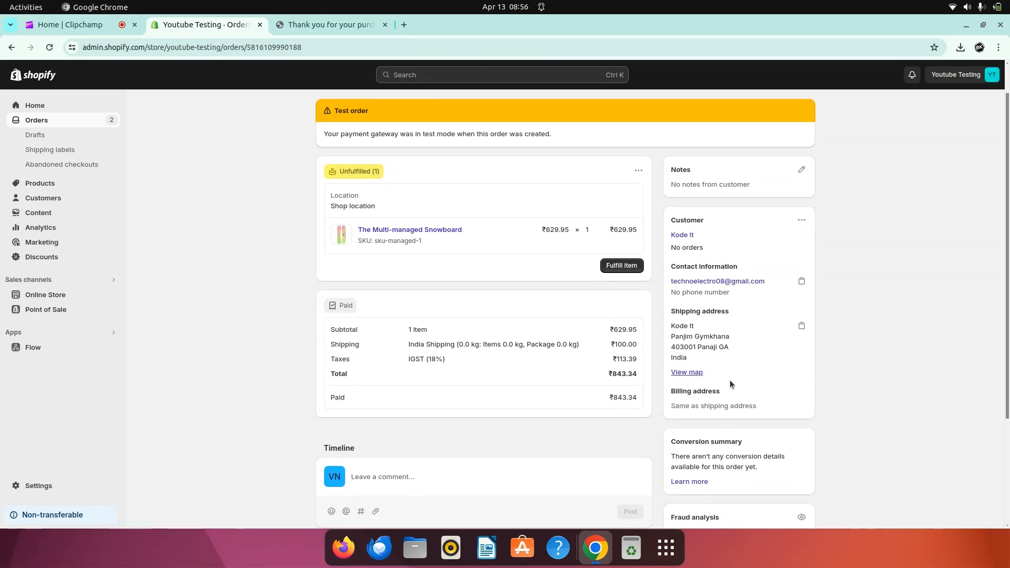
scroll(731, 383, "up", 1)
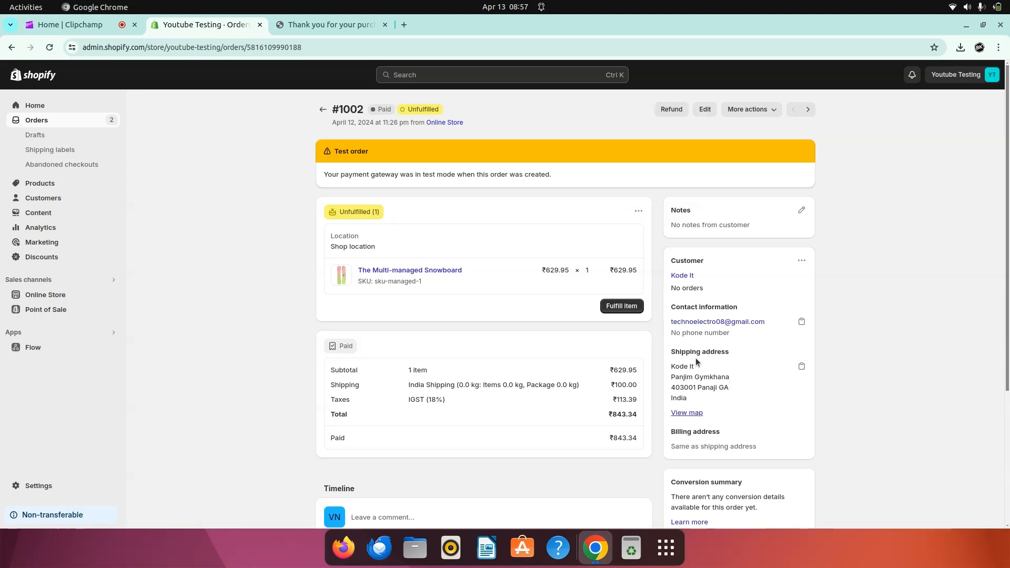
Step: Fulfill the snowboard with tracking BLD8578, carrier Bluedart, and shipment details sent to the customer
left_click(619, 306)
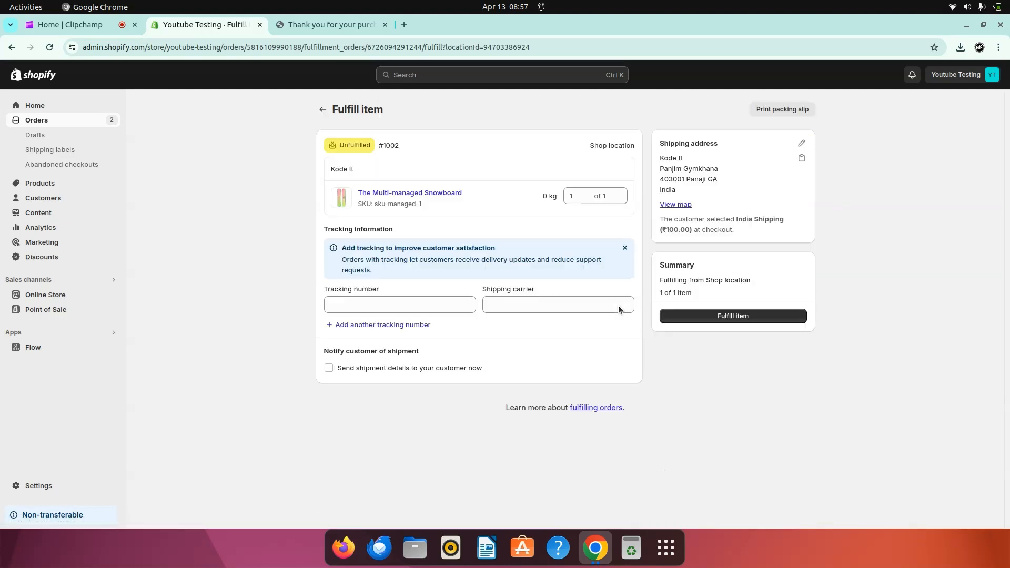
left_click(341, 303)
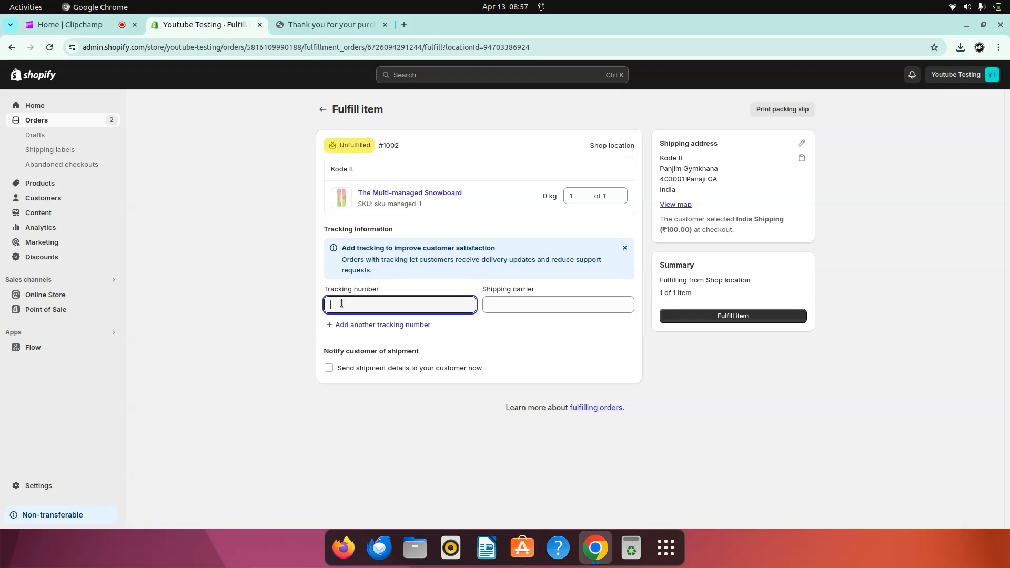
type("BLL8578")
left_click(534, 302)
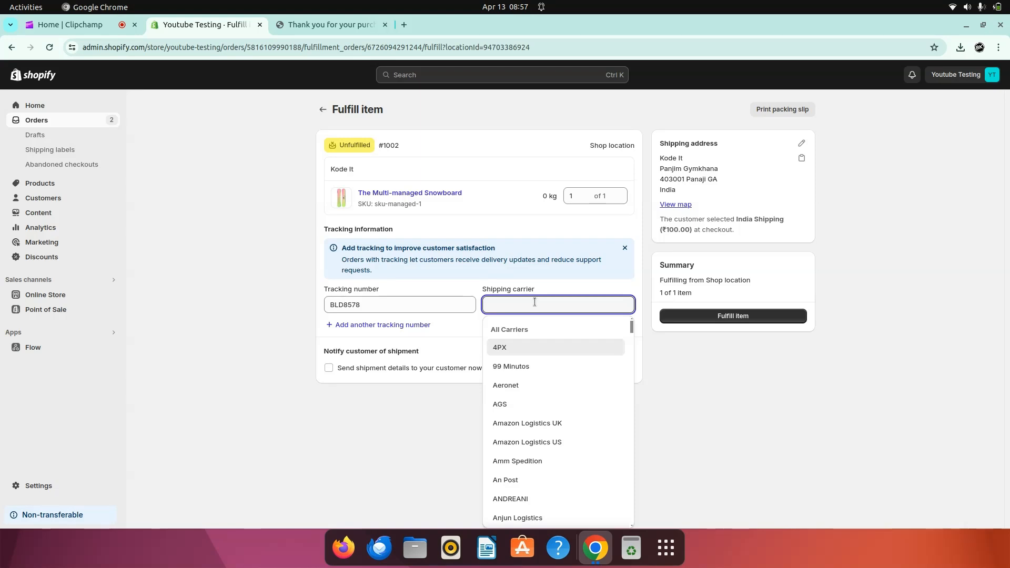
type("blue")
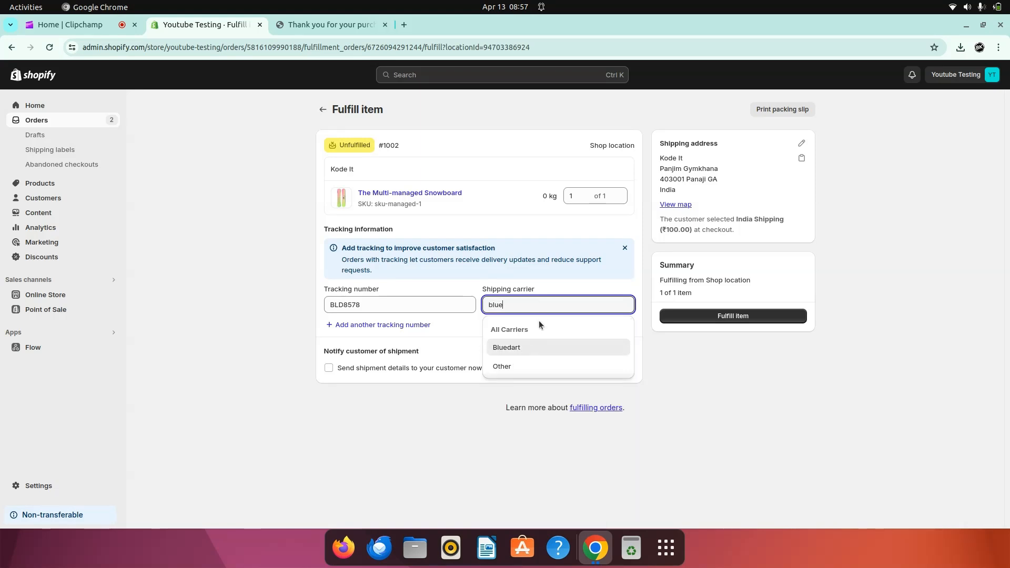
left_click(536, 346)
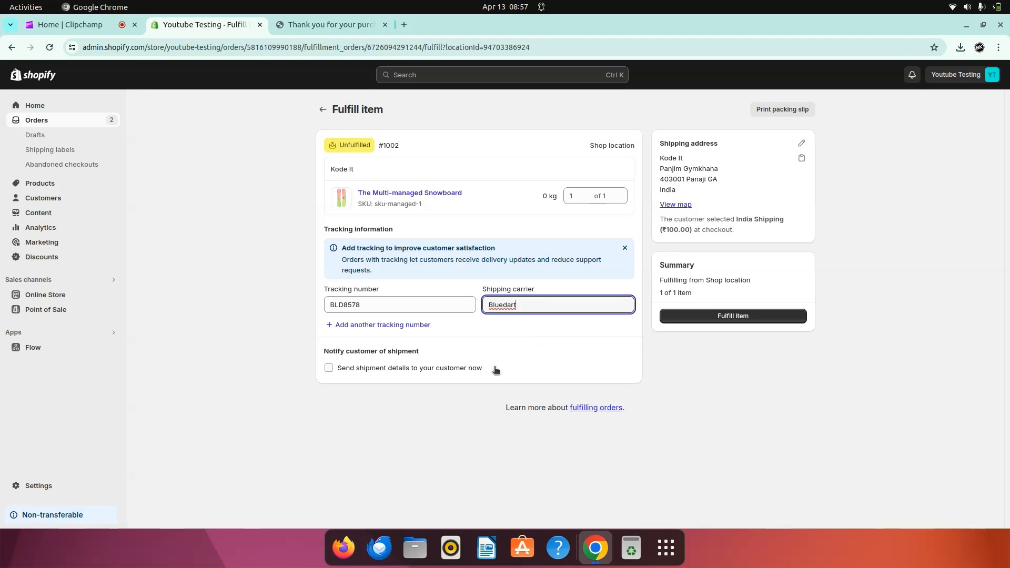
left_click(435, 374)
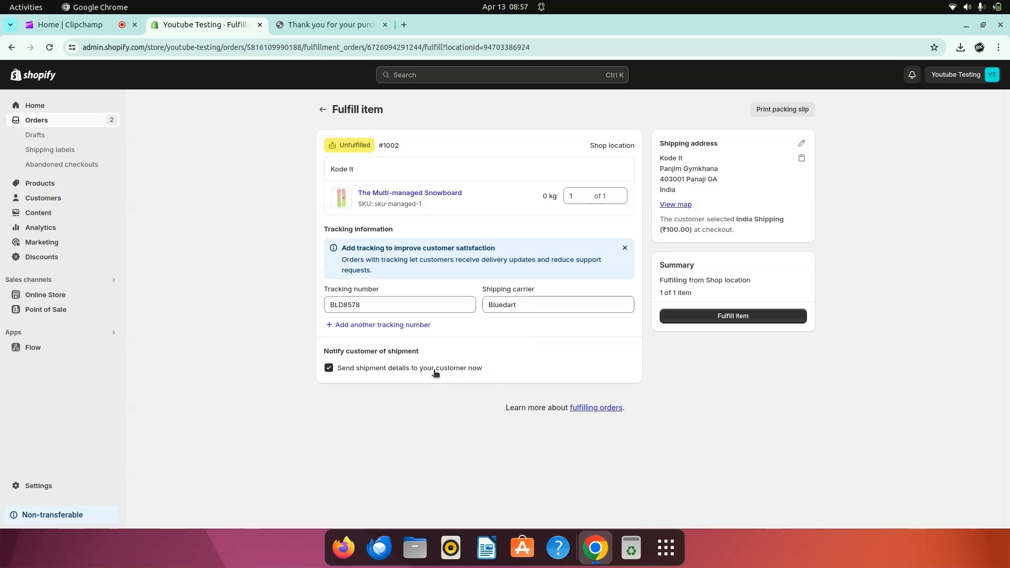
left_click(704, 319)
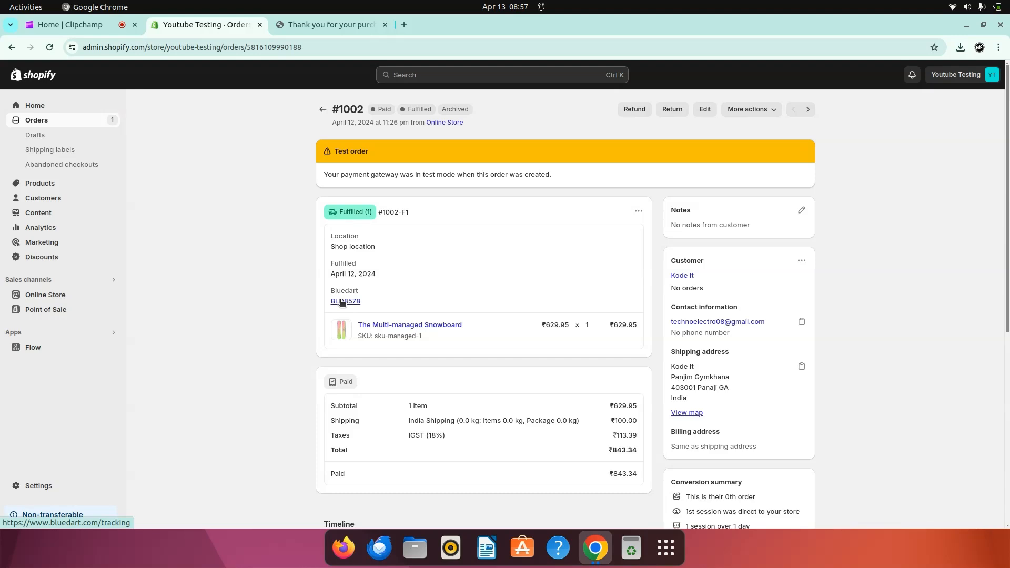
Step: Open the BLD8578 Bluedart tracking link, then go back to order #1002
left_click(340, 301)
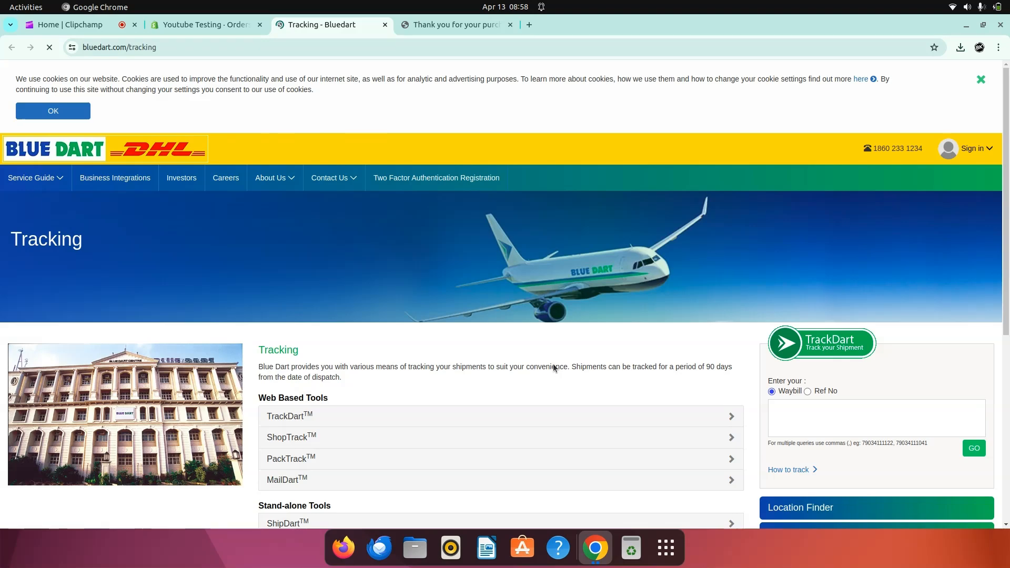
left_click(206, 28)
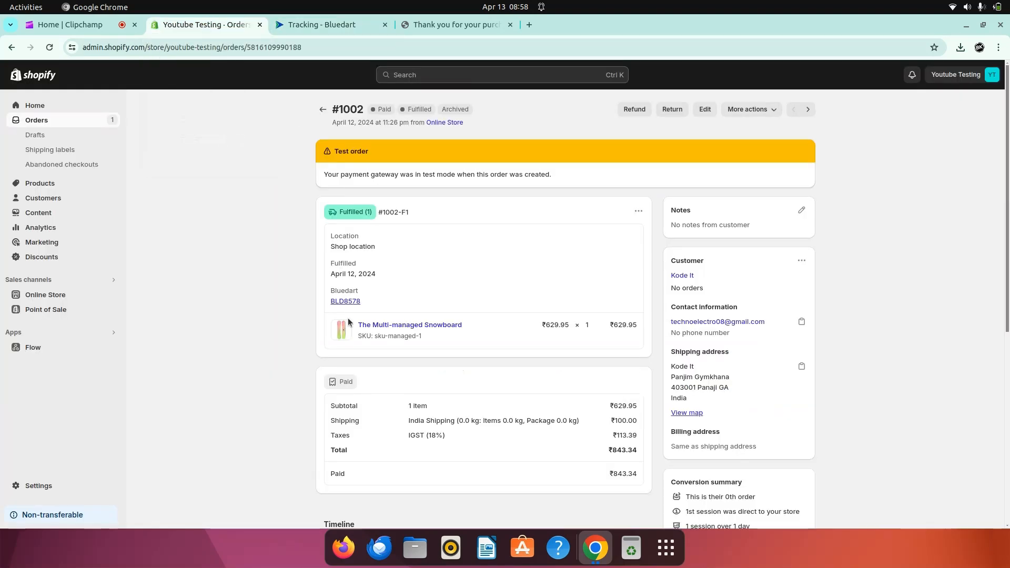